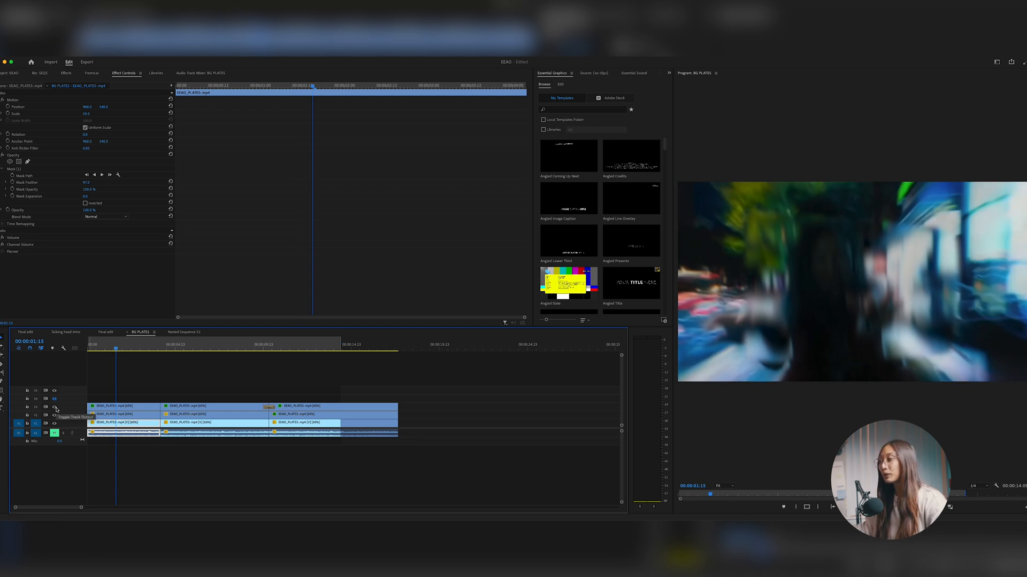
# Compare the BG PLATES composite with the third video track hidden and shown, a few frames apart
pyautogui.click(54, 407)
pyautogui.press('Left')
pyautogui.press('Left')
pyautogui.press('Left')
pyautogui.click(55, 408)
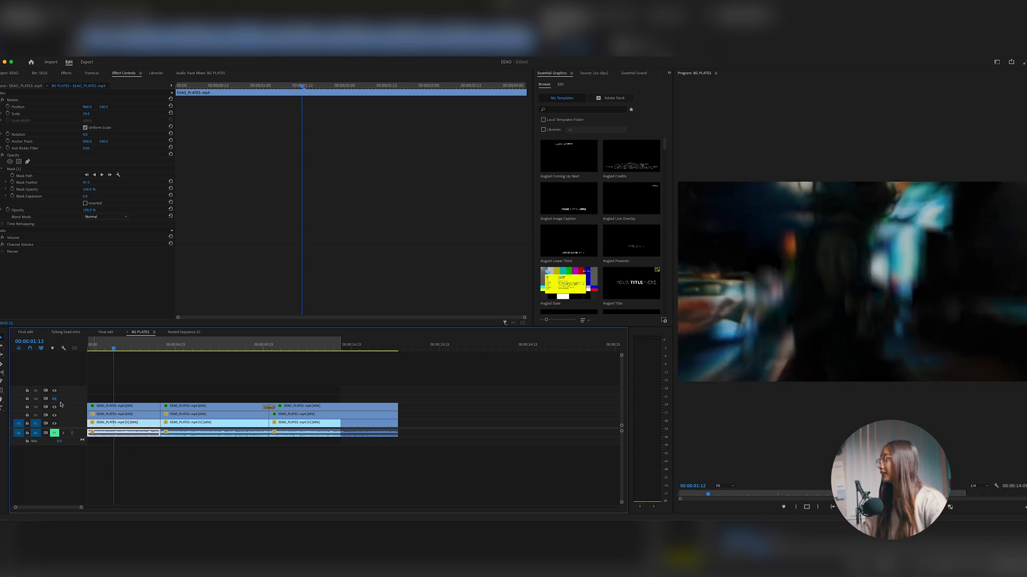
# Scrub BG PLATES to about 11 seconds and inspect the effects on the last overlay clip
pyautogui.moveTo(110, 348); pyautogui.dragTo(282, 364)
pyautogui.click(313, 413)
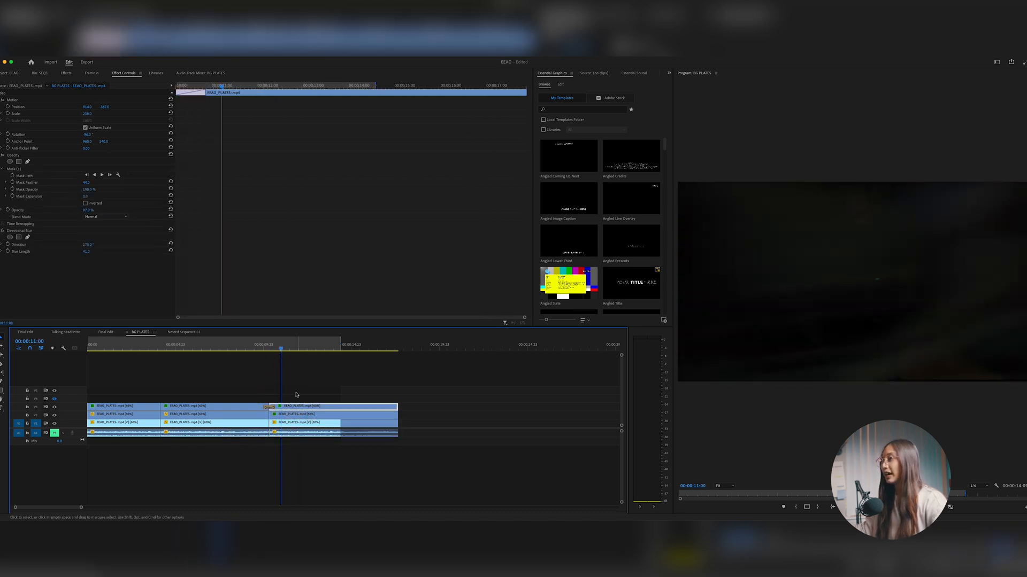
pyautogui.moveTo(273, 343); pyautogui.dragTo(322, 355)
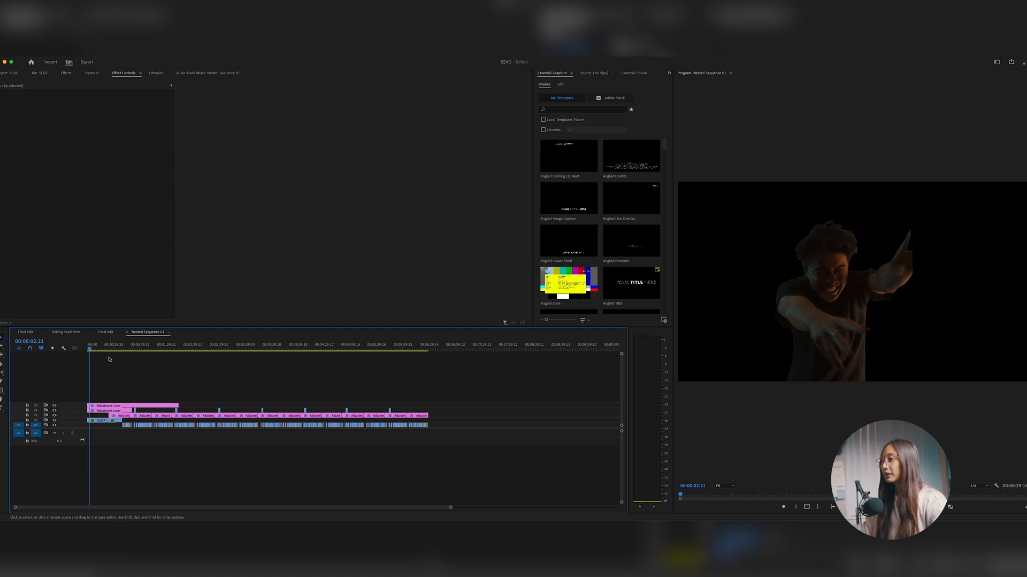
# Scrub through the keyed performer clips in Nested Sequence 01
pyautogui.click(95, 348)
pyautogui.moveTo(95, 348); pyautogui.dragTo(159, 353)
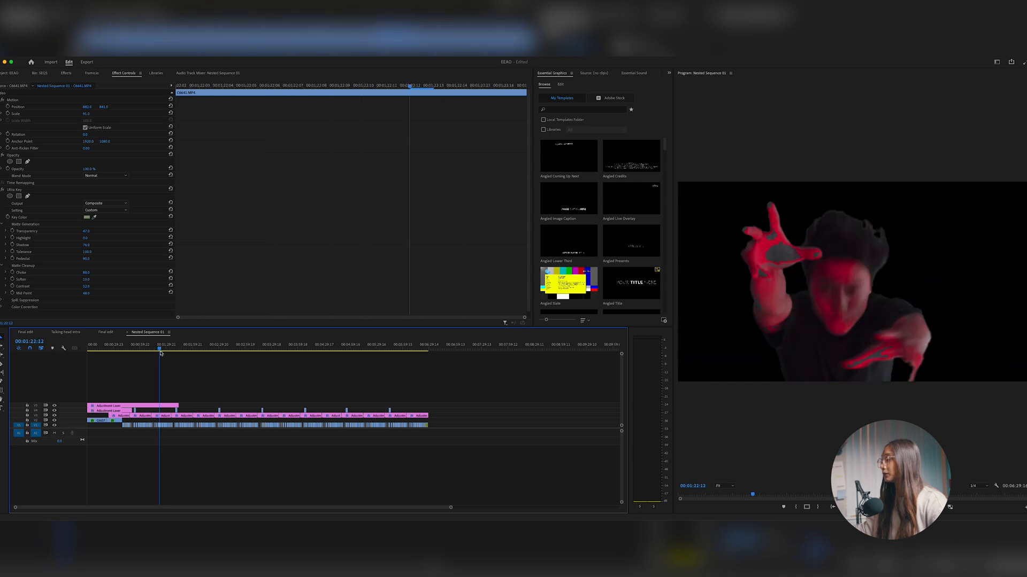
pyautogui.press('=')
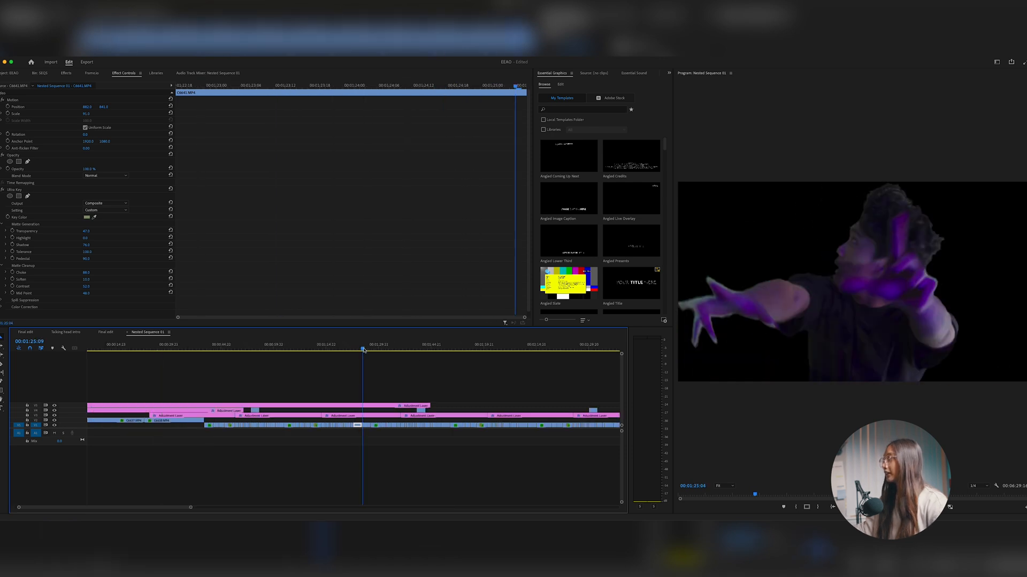
# Compare the green-screen clips in Nested Sequence 01 with the Ultra Key effect off and on
pyautogui.click(2, 190)
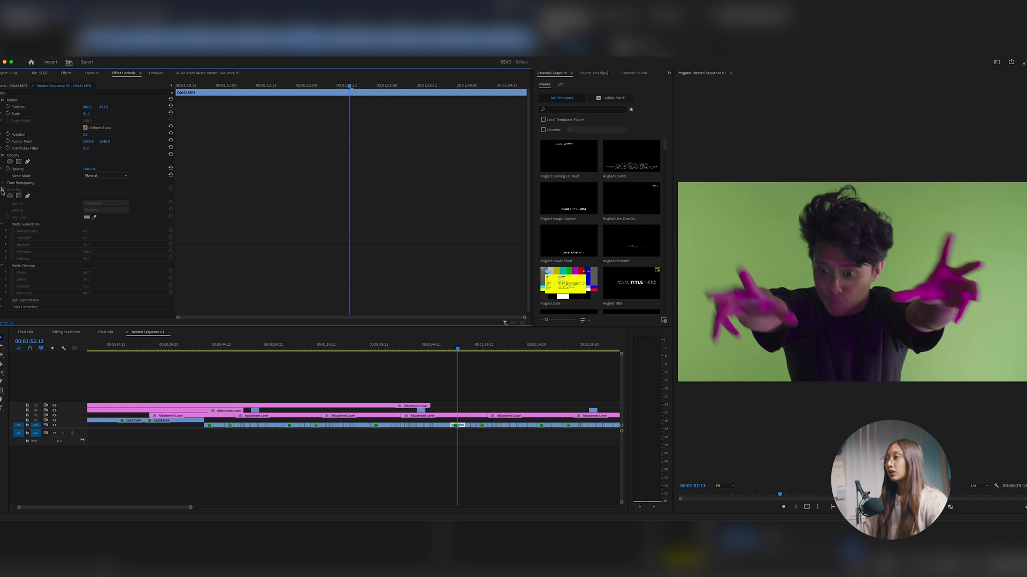
pyautogui.click(2, 189)
pyautogui.click(2, 190)
pyautogui.click(2, 190)
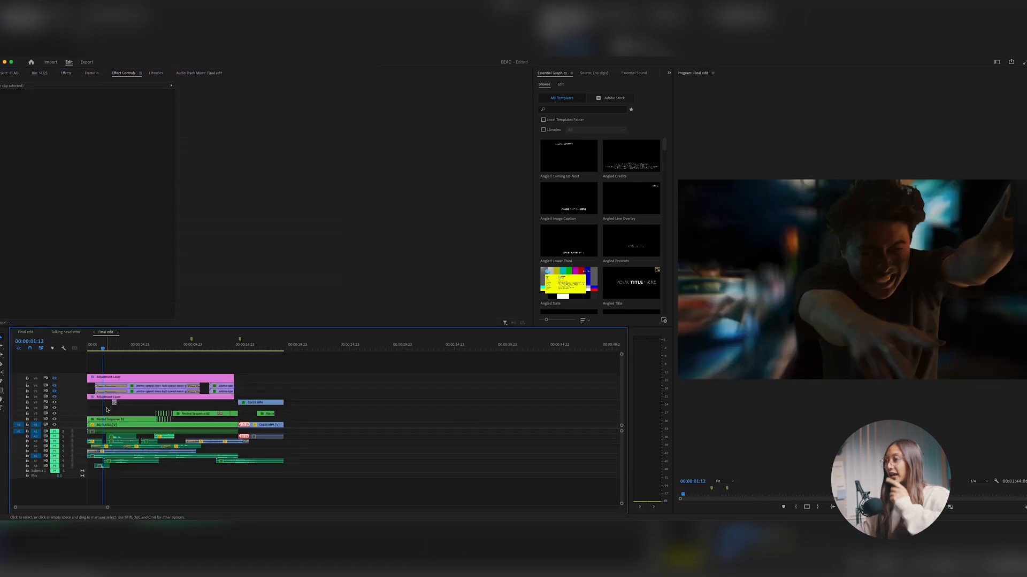
# Select Nested Sequence 01 in Final edit and review its Position and Scale keyframes from the start
pyautogui.click(110, 421)
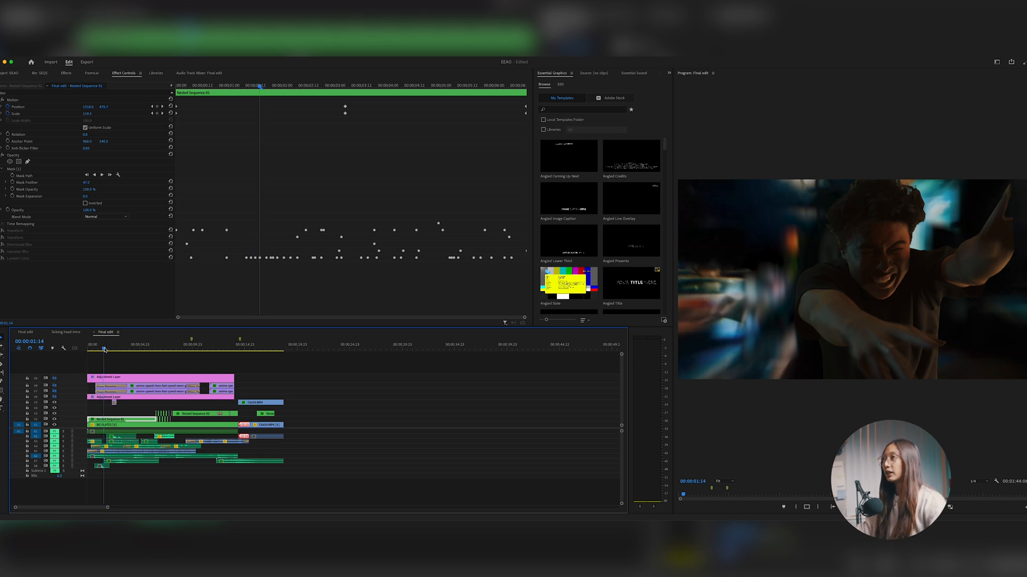
pyautogui.moveTo(106, 351); pyautogui.dragTo(86, 350)
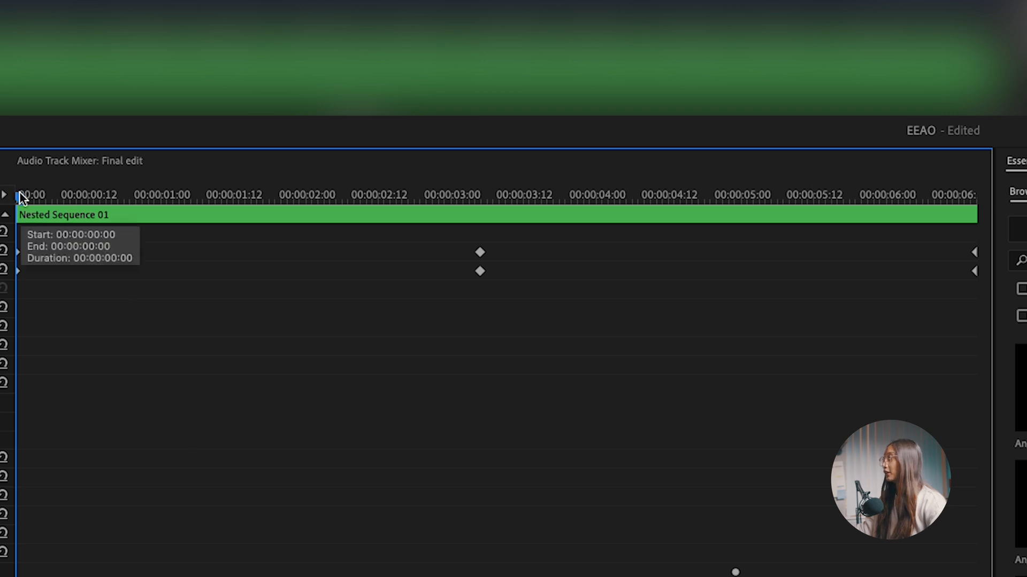
pyautogui.moveTo(24, 193); pyautogui.dragTo(589, 252)
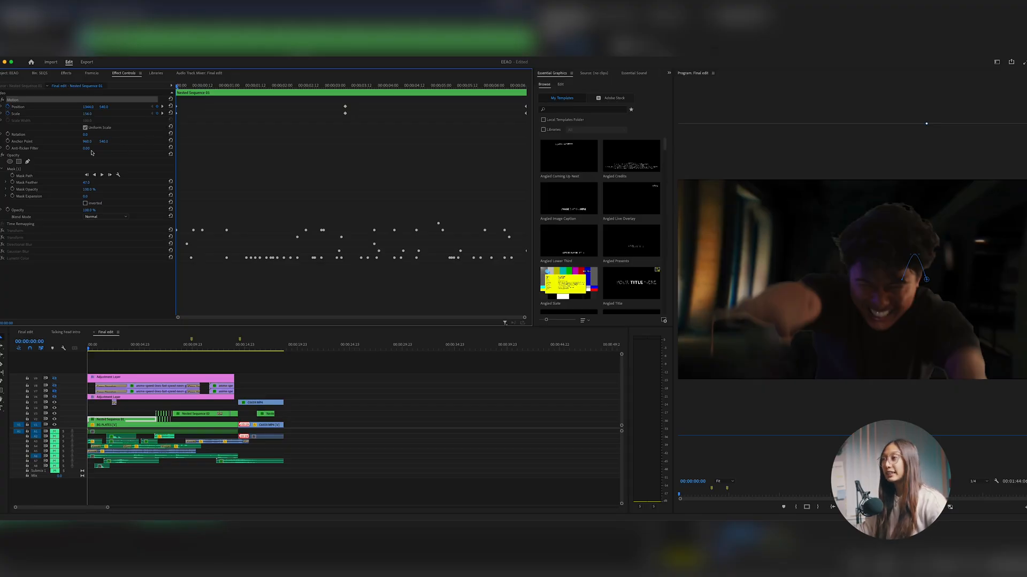
# Turn on the first Transform effect on Nested Sequence 01 and preview its Position and Scale keyframes
pyautogui.click(3, 231)
pyautogui.click(2, 230)
pyautogui.click(51, 232)
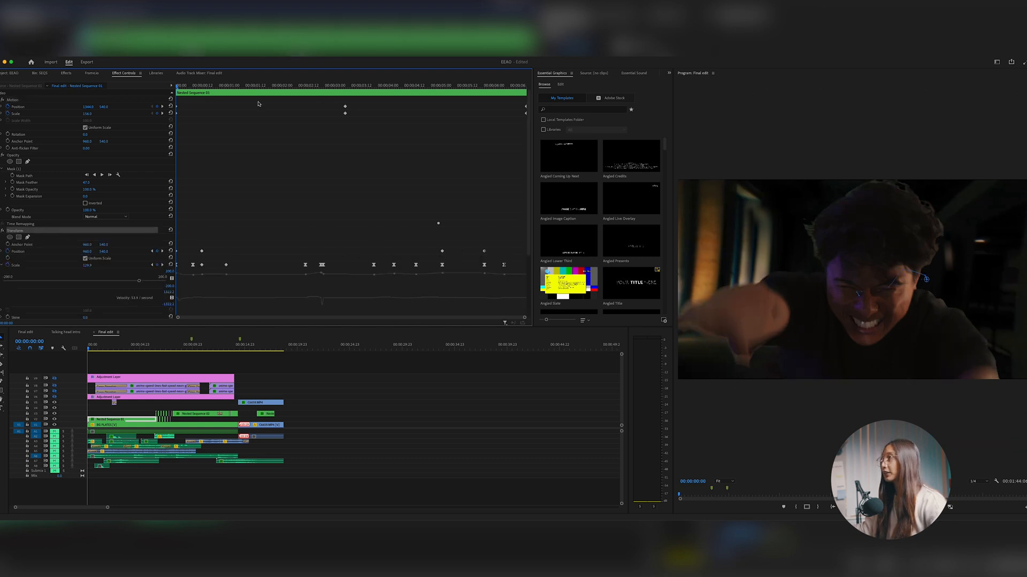
pyautogui.moveTo(181, 87); pyautogui.dragTo(336, 87)
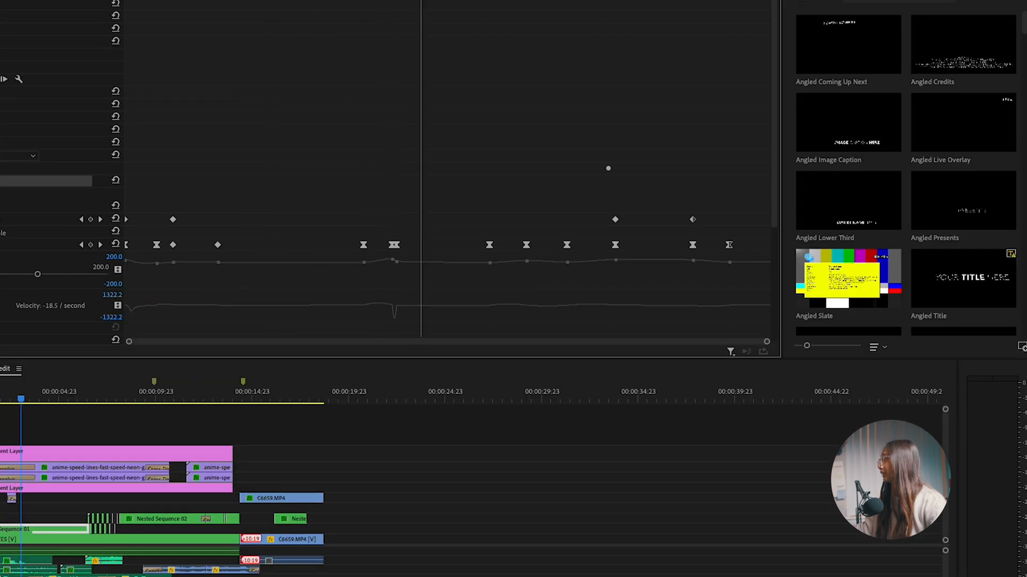
pyautogui.moveTo(421, 0); pyautogui.dragTo(599, 0)
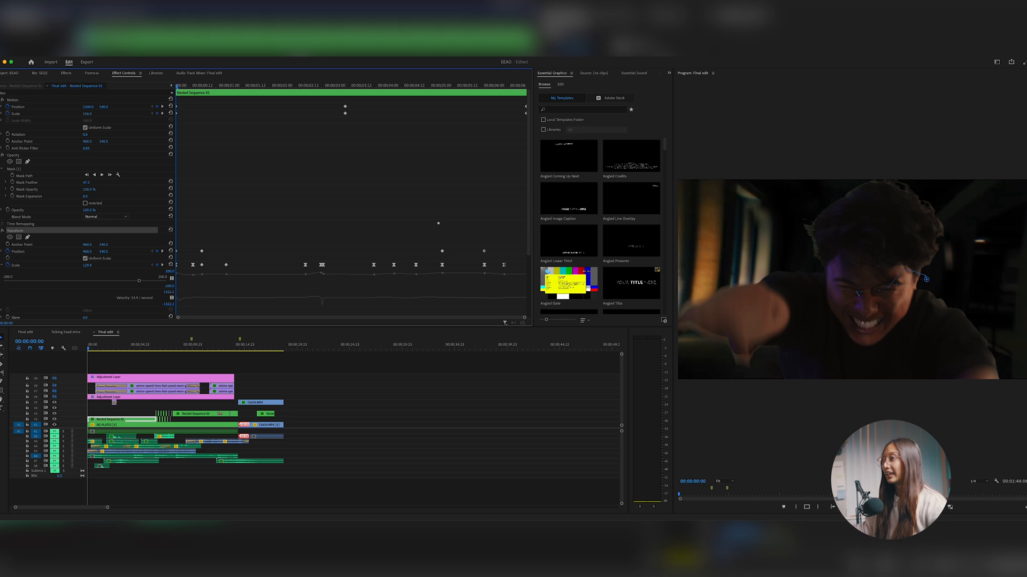
# Turn on the second Transform effect on Nested Sequence 01 and preview it from the start of the clip
pyautogui.click(2, 230)
pyautogui.click(2, 238)
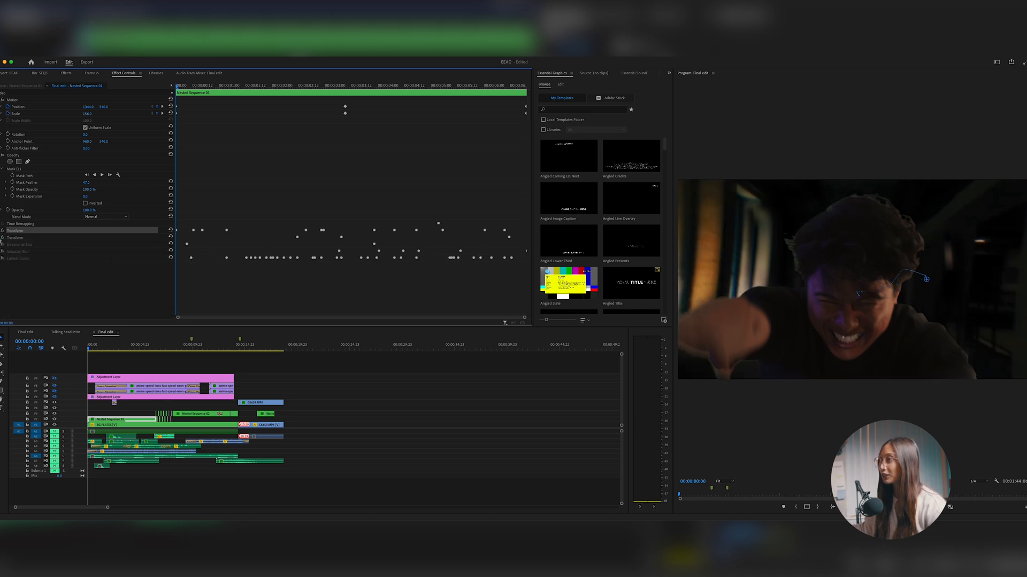
pyautogui.moveTo(181, 87); pyautogui.dragTo(337, 108)
pyautogui.click(17, 238)
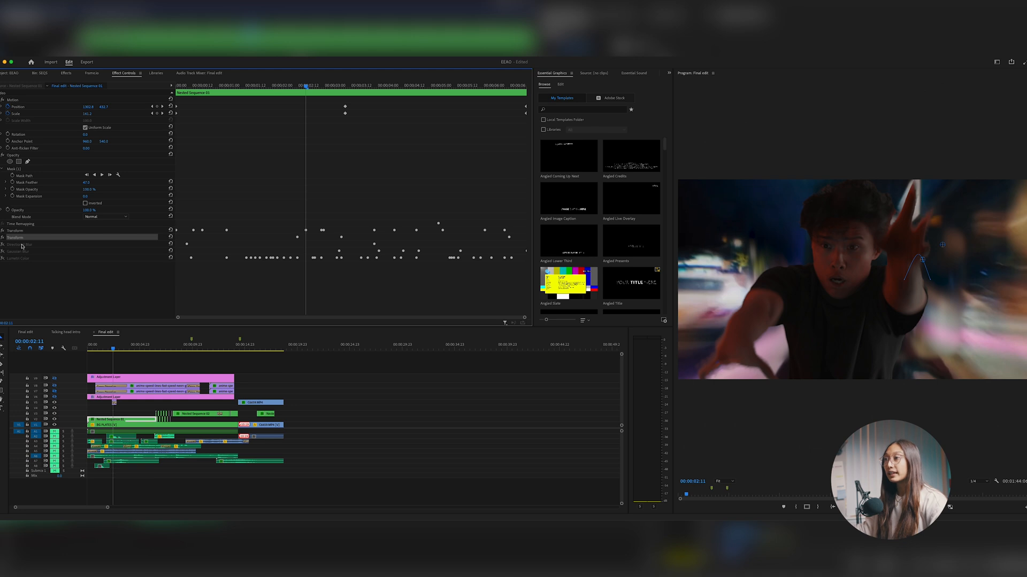
# Turn on the Directional Blur effect and display its Mask (1) outline at the start of the clip
pyautogui.click(21, 245)
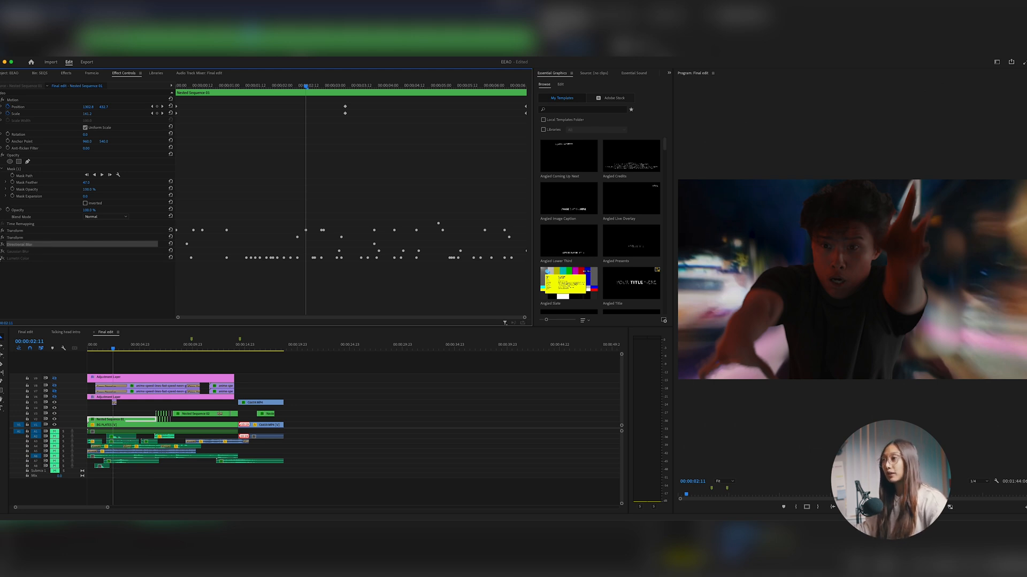
pyautogui.click(3, 245)
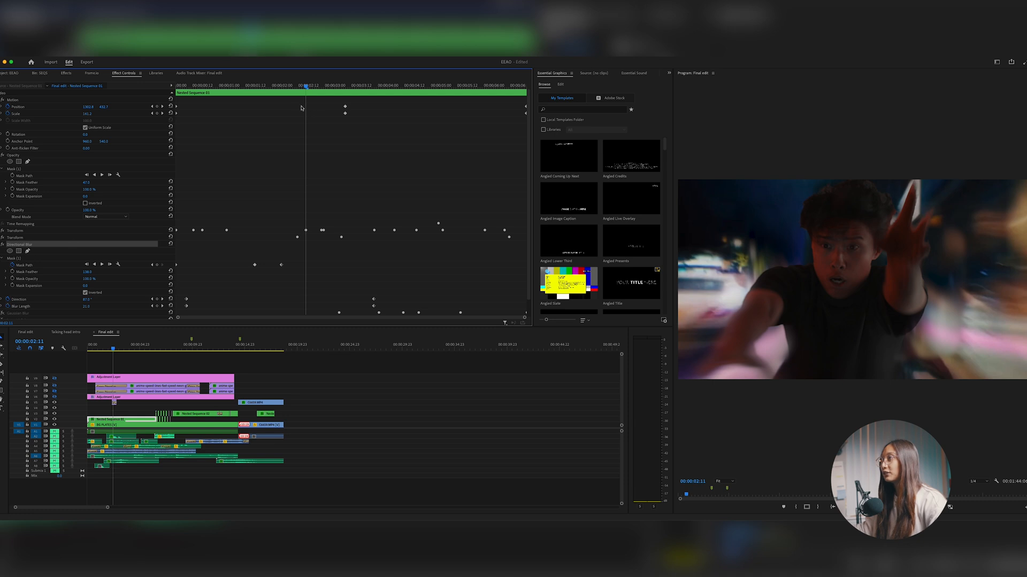
pyautogui.moveTo(309, 85); pyautogui.dragTo(168, 110)
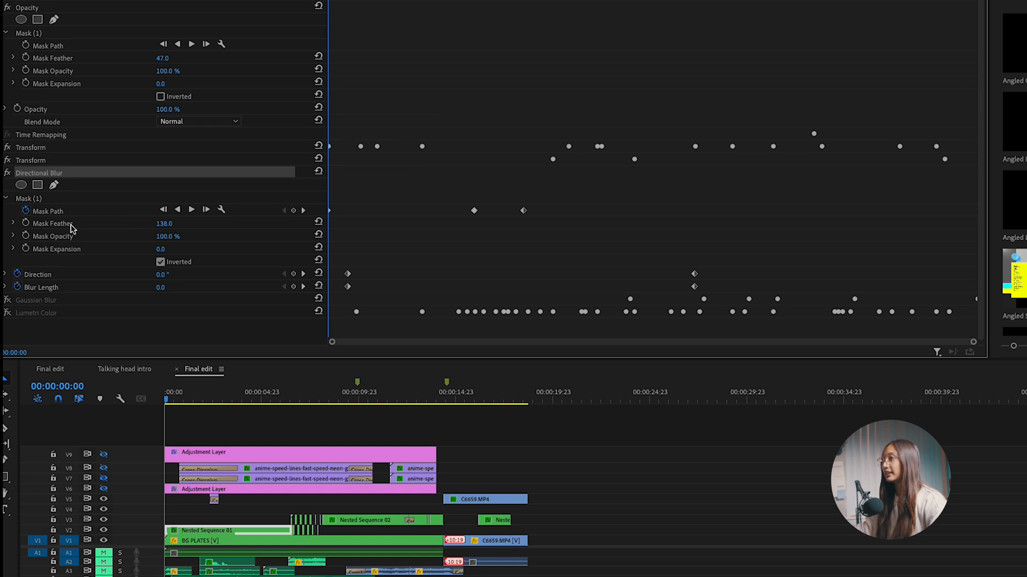
pyautogui.click(30, 198)
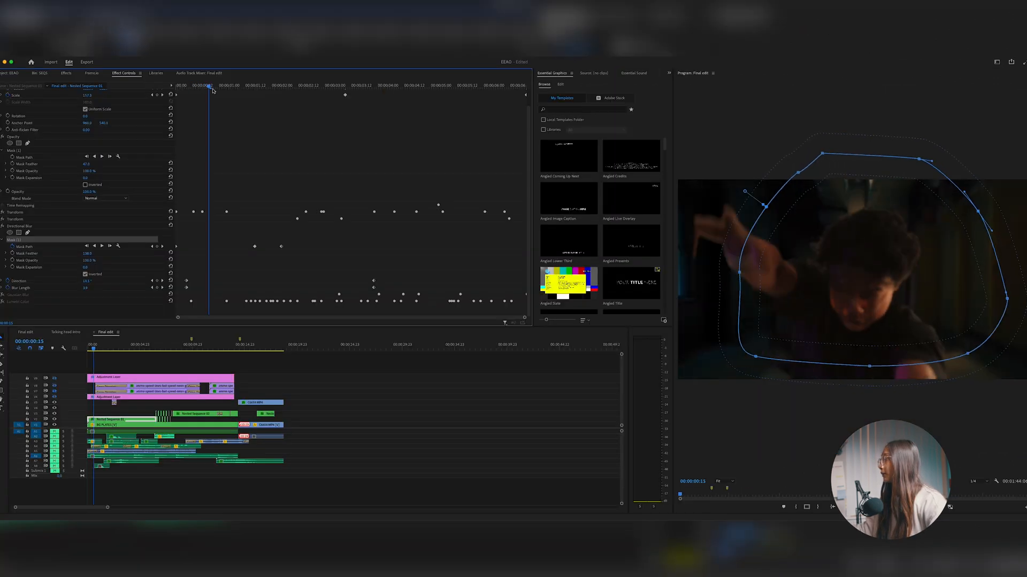
# Scrub the clip to examine how the masked Directional Blur affects the performer
pyautogui.moveTo(211, 92); pyautogui.dragTo(365, 133)
pyautogui.moveTo(143, 347); pyautogui.dragTo(108, 348)
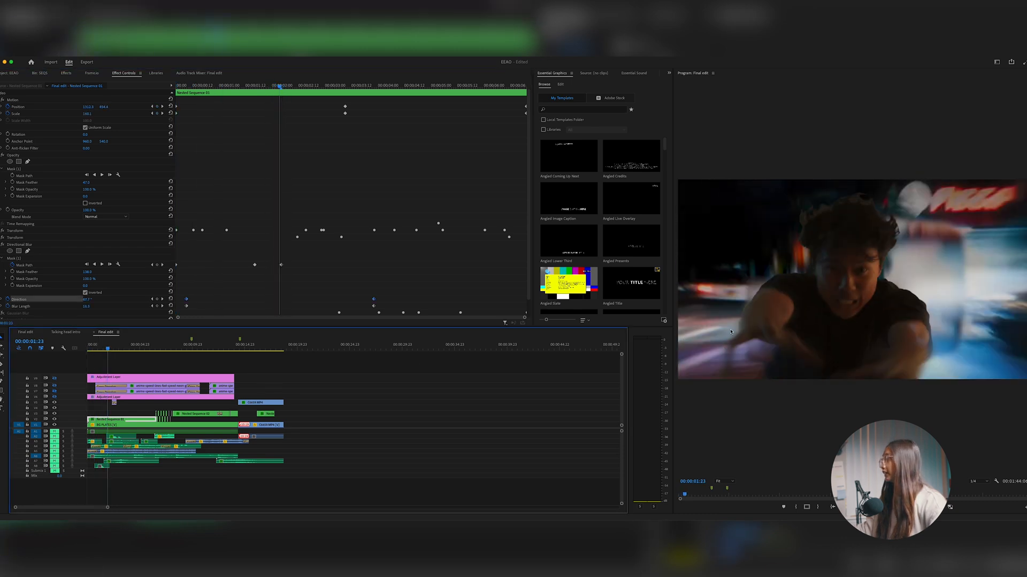
pyautogui.moveTo(108, 348); pyautogui.dragTo(104, 348)
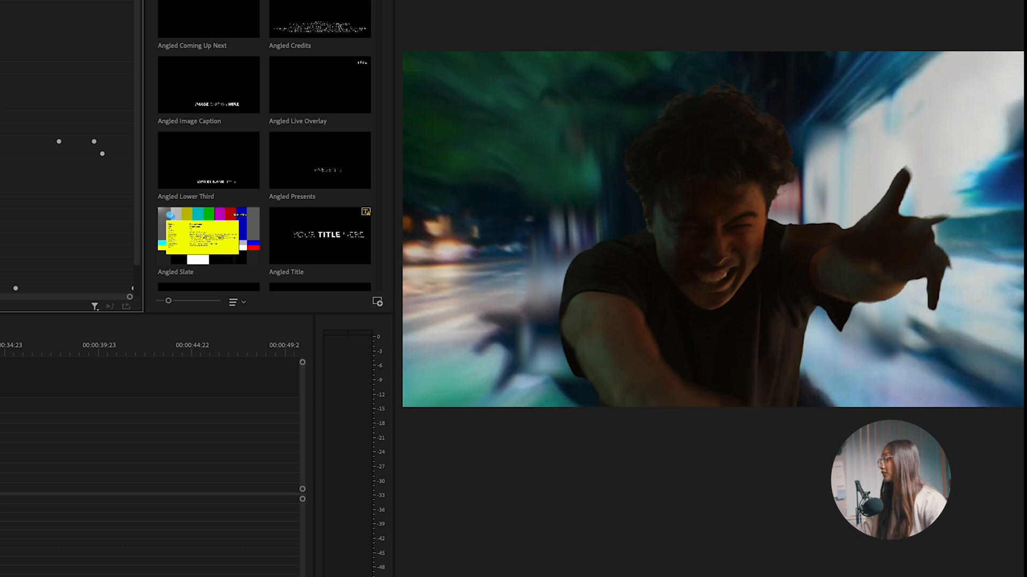
# Preview the edit with the blur effects applied to the performer
pyautogui.press('space')
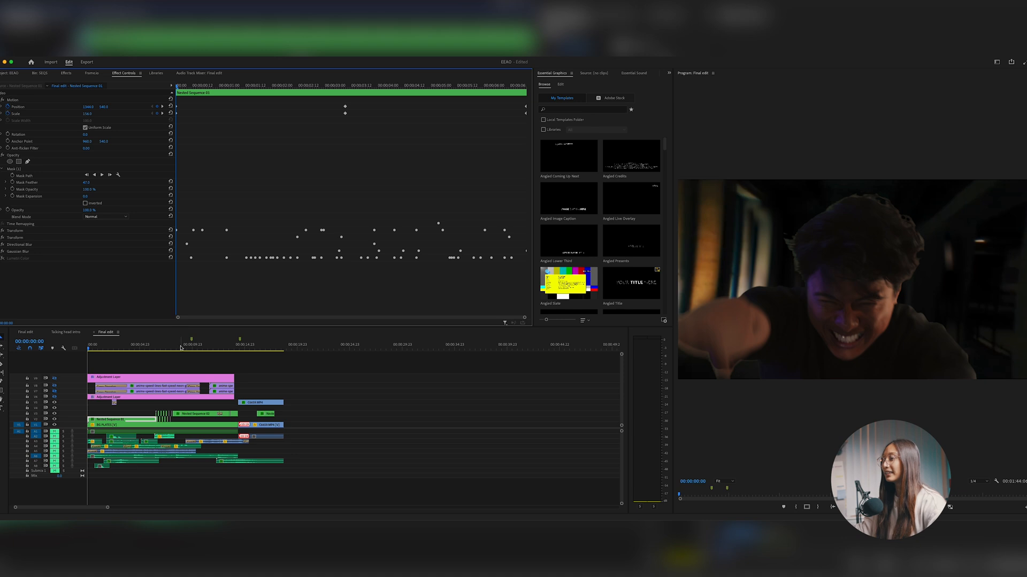
pyautogui.click(183, 348)
pyautogui.moveTo(183, 348); pyautogui.dragTo(244, 341)
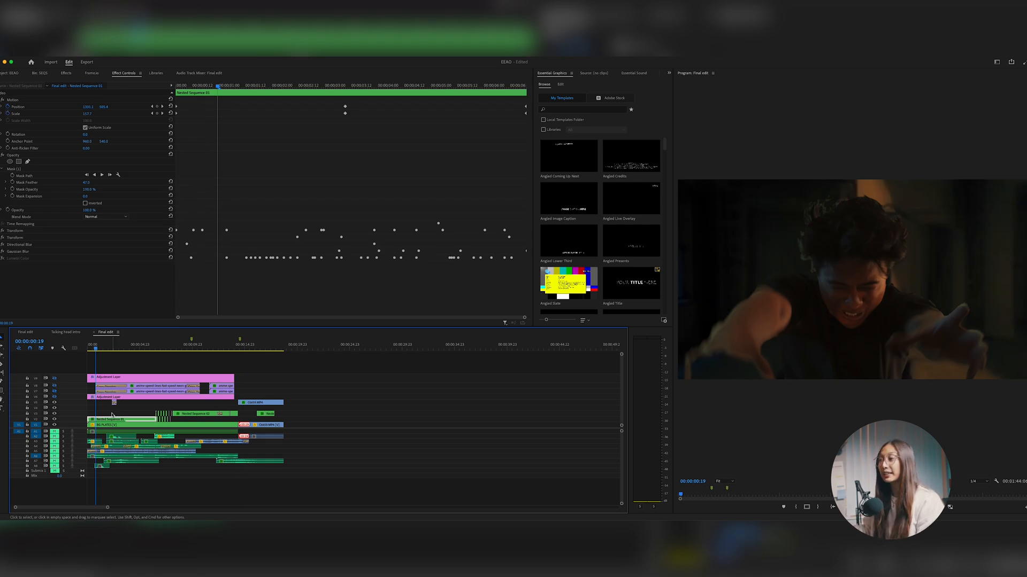
# Turn on the Lumetri Color effect on Nested Sequence 01 and review its Basic Correction and Creative keyframes
pyautogui.click(104, 397)
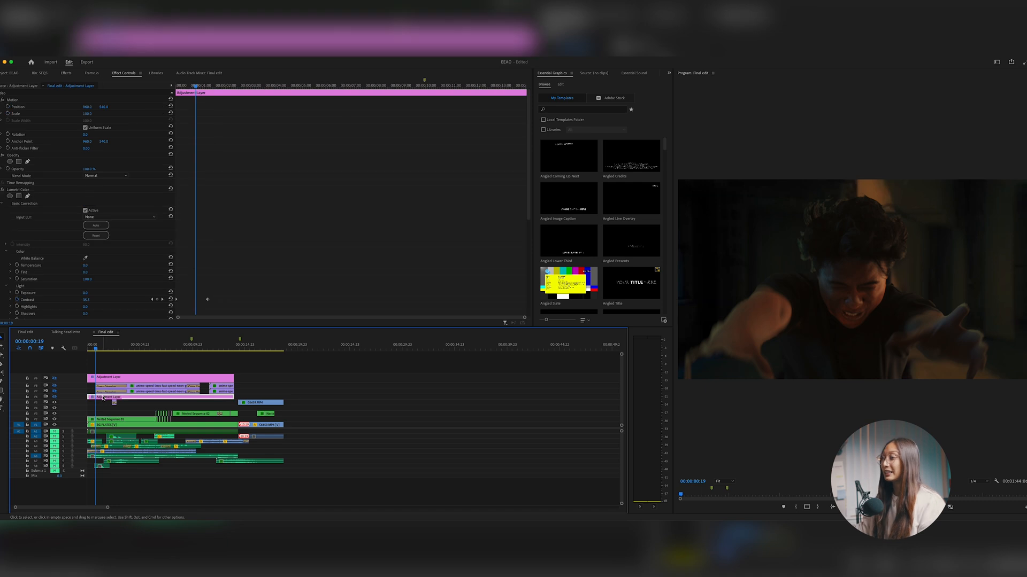
pyautogui.click(105, 420)
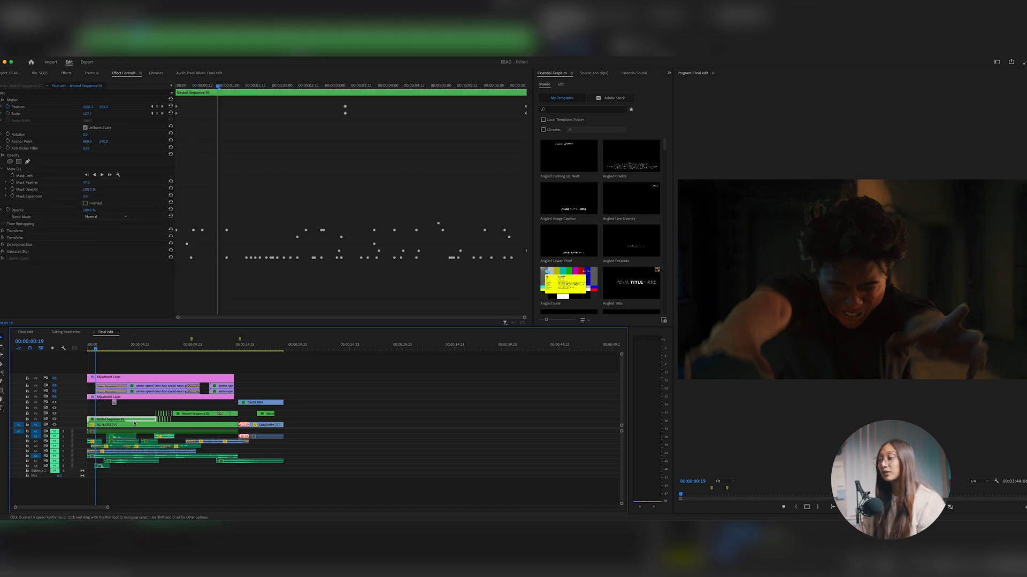
pyautogui.click(2, 258)
pyautogui.scroll(-8, 287, 236)
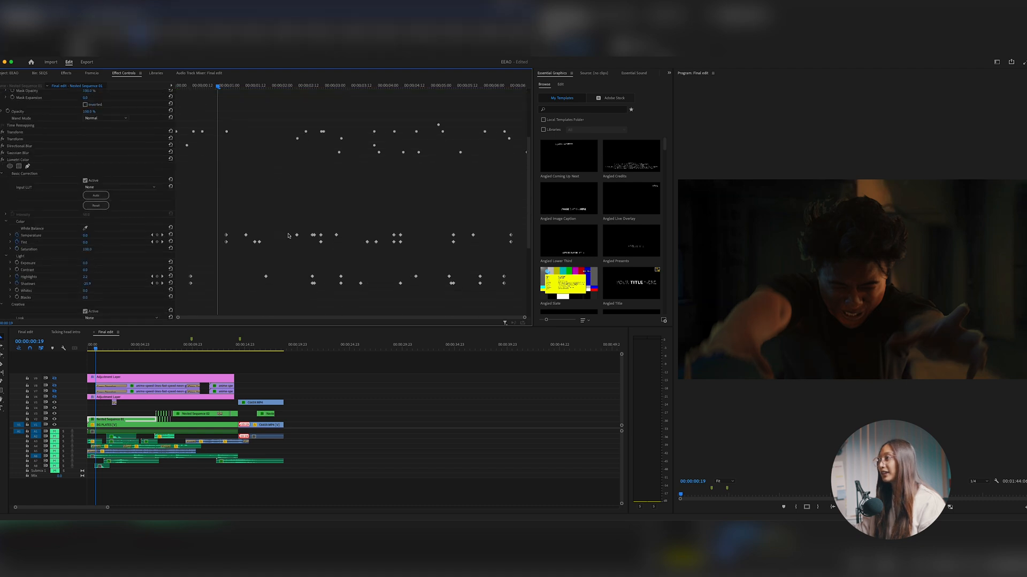
pyautogui.scroll(-2, 288, 233)
pyautogui.scroll(3, 294, 222)
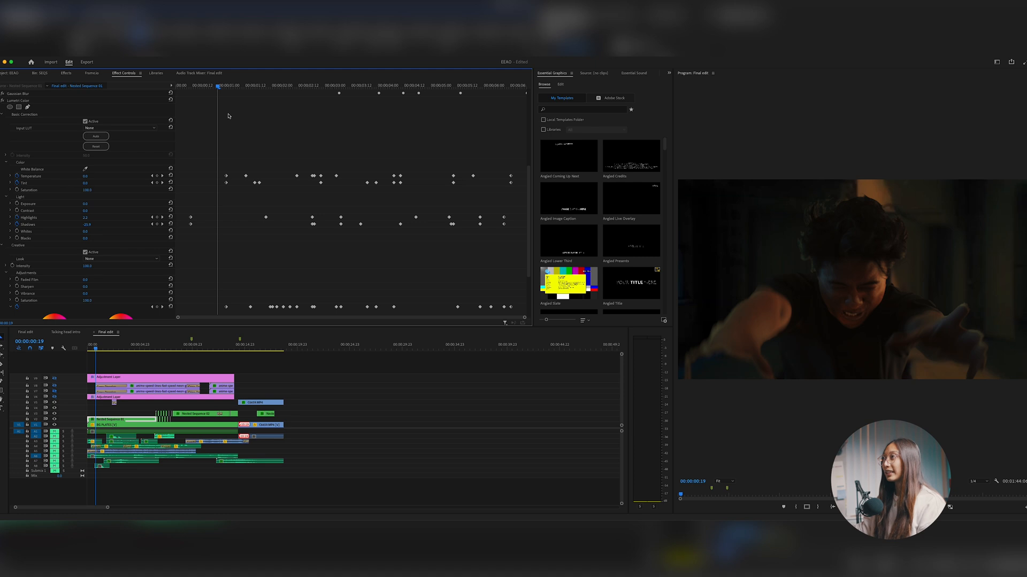
# Scrub through Nested Sequence 01 to check how the keyframed Lumetri colours match the changing backgrounds
pyautogui.moveTo(220, 88); pyautogui.dragTo(397, 116)
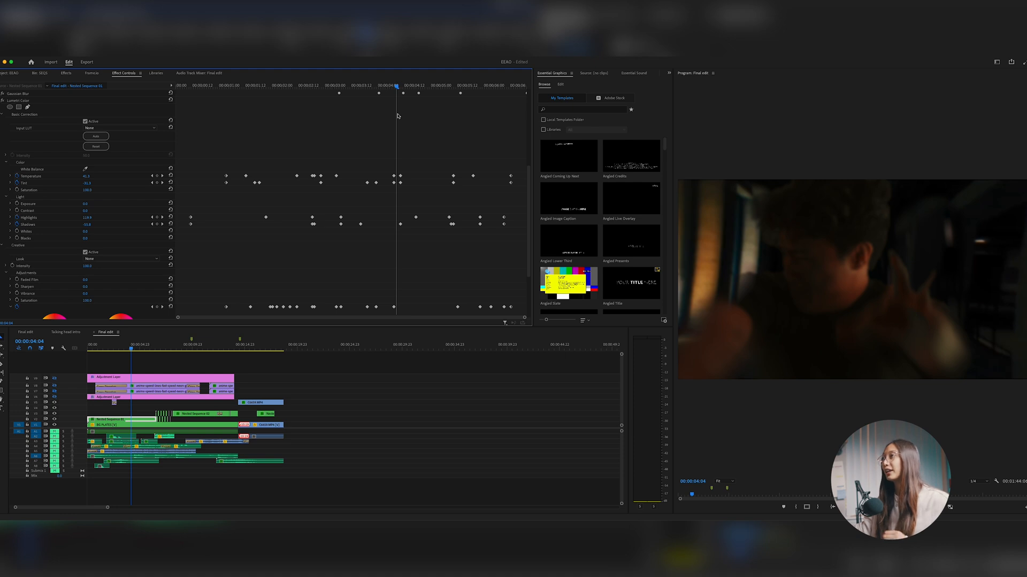
pyautogui.moveTo(397, 116); pyautogui.dragTo(432, 120)
pyautogui.moveTo(405, 86); pyautogui.dragTo(368, 93)
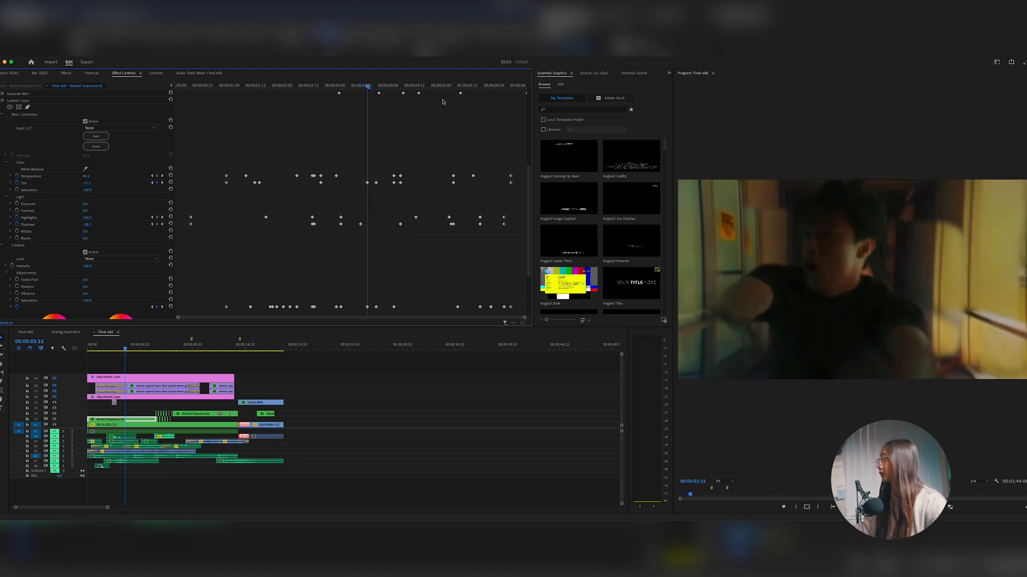
# Compare the clip with Lumetri Color off and on at 00:00:03:15, and replay it from near the start
pyautogui.click(3, 100)
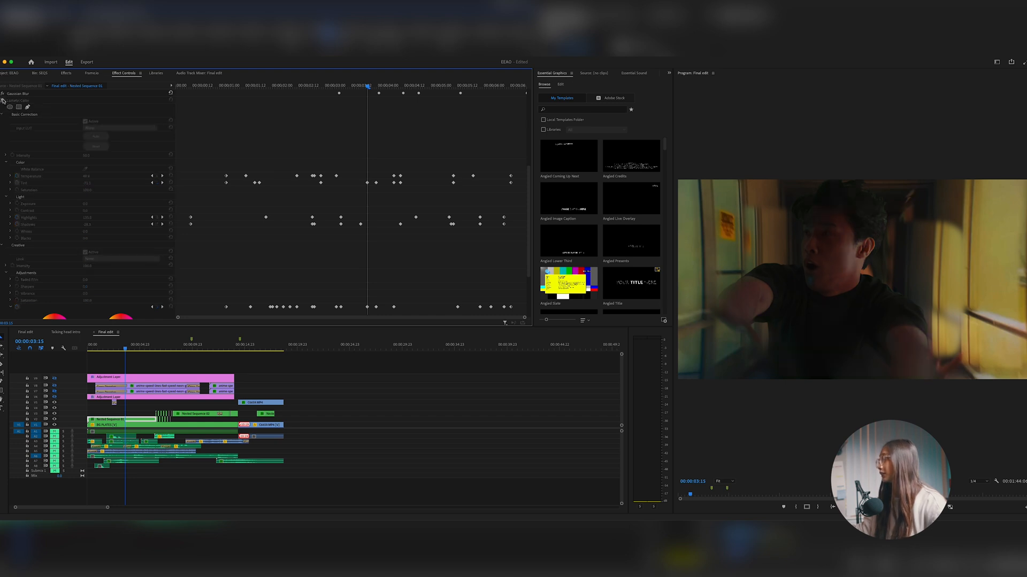
pyautogui.click(2, 100)
pyautogui.scroll(-2, 134, 128)
pyautogui.moveTo(367, 87); pyautogui.dragTo(197, 121)
pyautogui.press('space')
# Show the lower adjustment layer and preview its Lumetri Color contrast keyframes
pyautogui.click(57, 380)
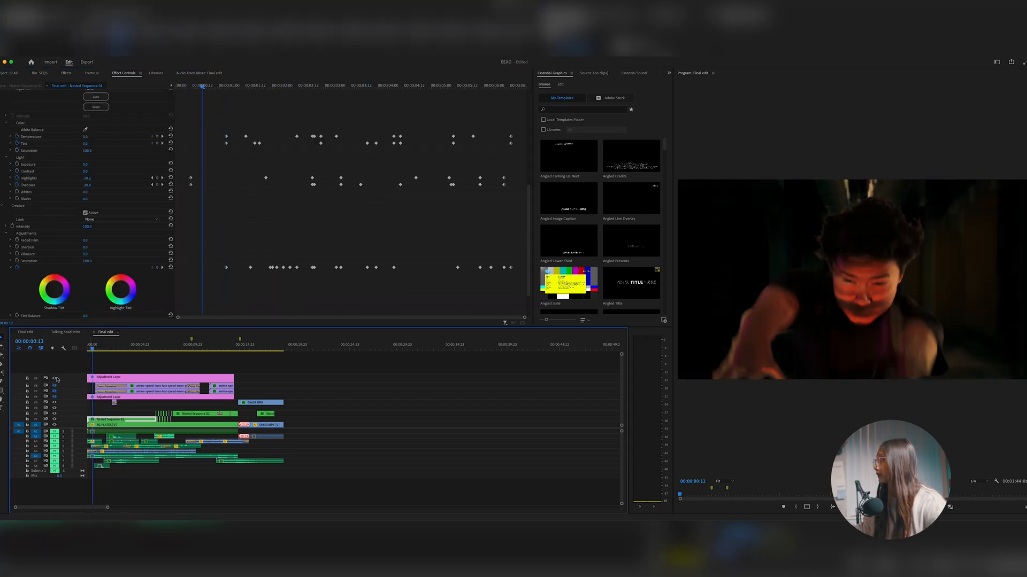
pyautogui.click(101, 397)
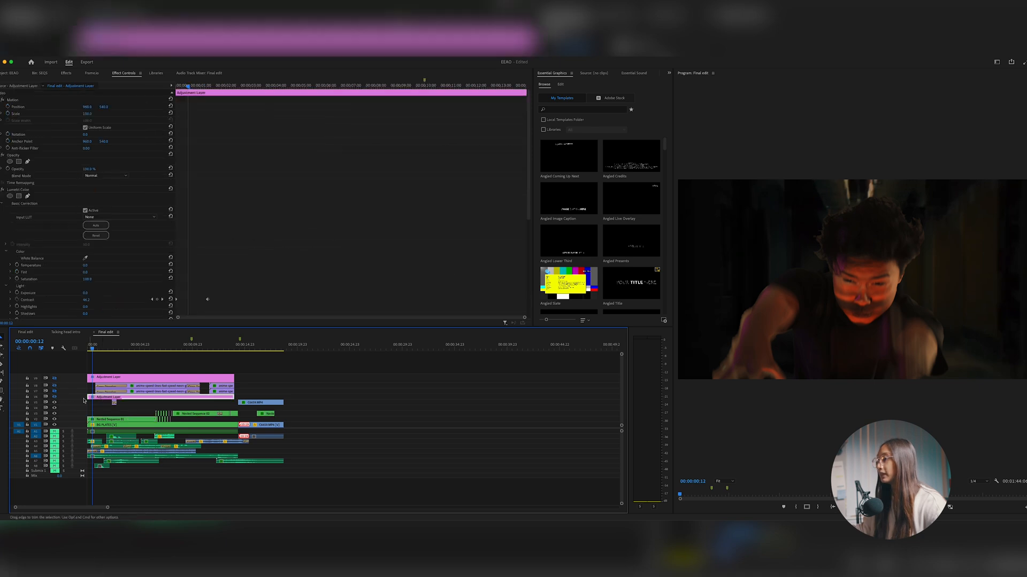
pyautogui.scroll(-5, 231, 277)
pyautogui.press('space')
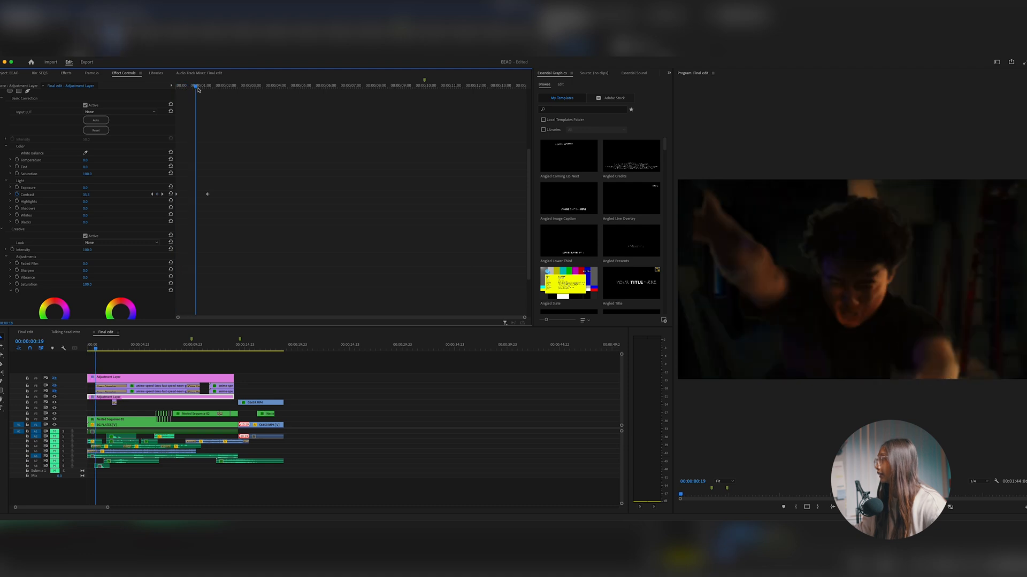
# Show both anime speed-lines overlay tracks and inspect the animated opacity mask of each clip
pyautogui.click(132, 385)
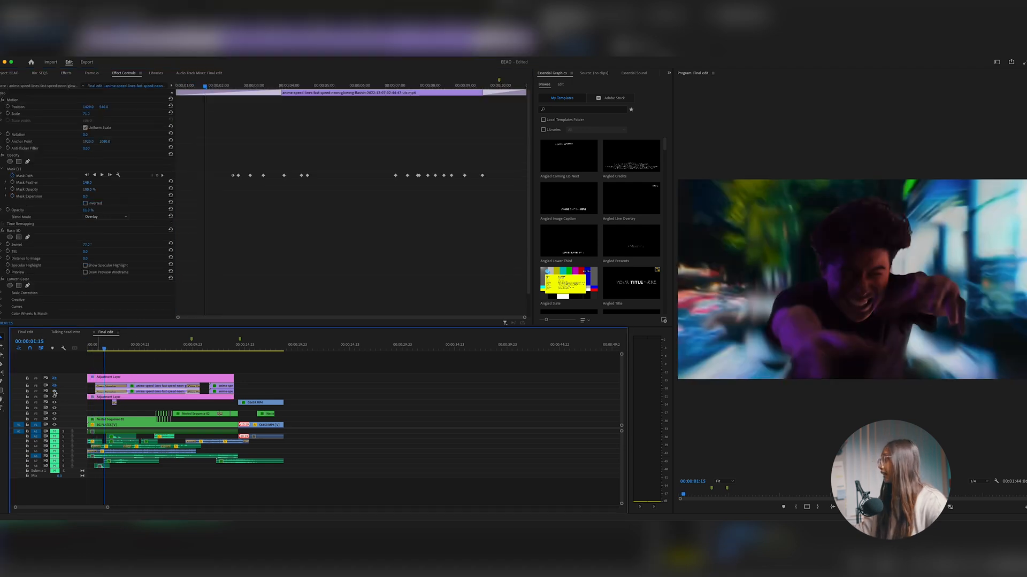
pyautogui.press('space')
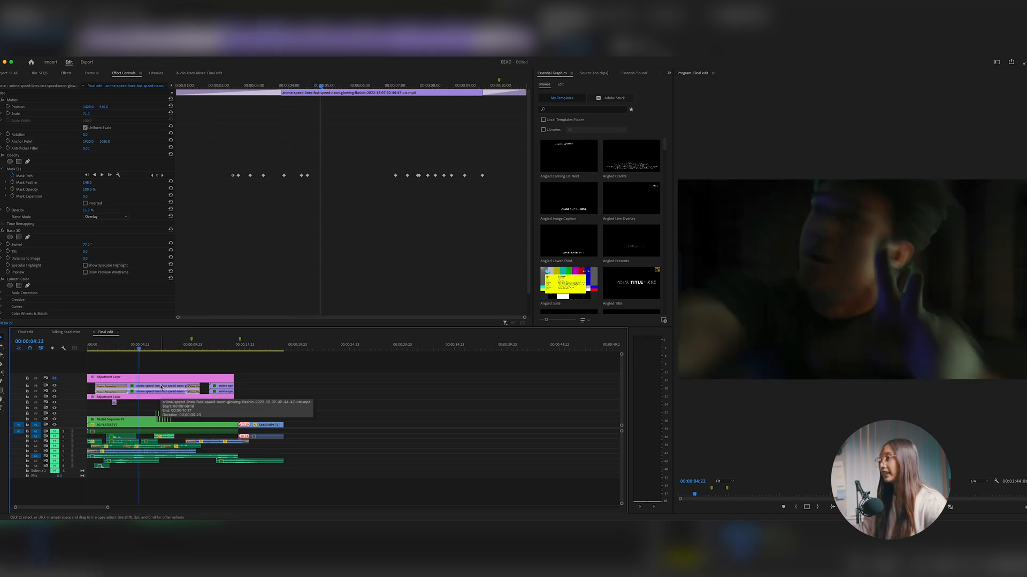
pyautogui.click(36, 167)
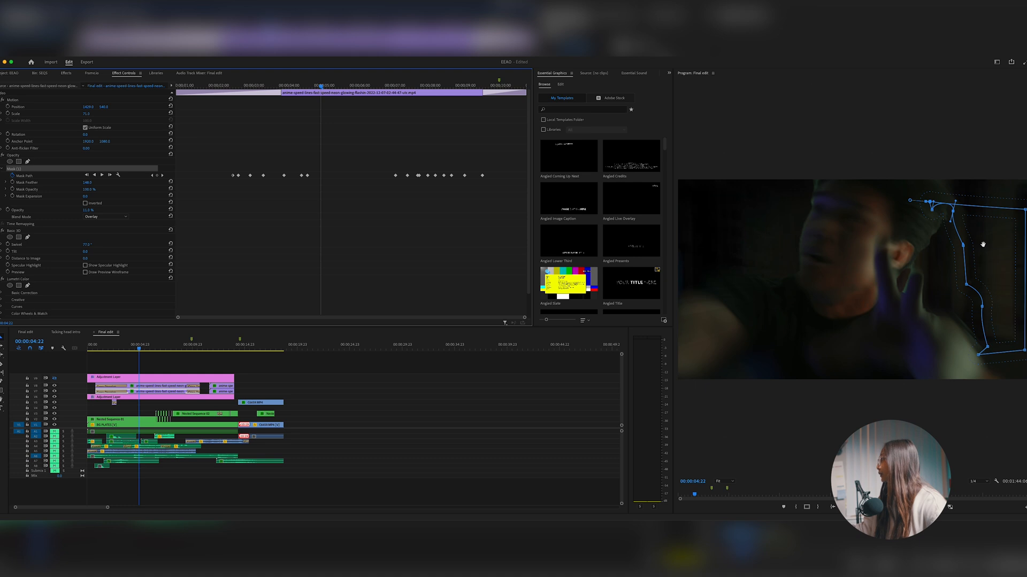
pyautogui.moveTo(310, 84); pyautogui.dragTo(261, 97)
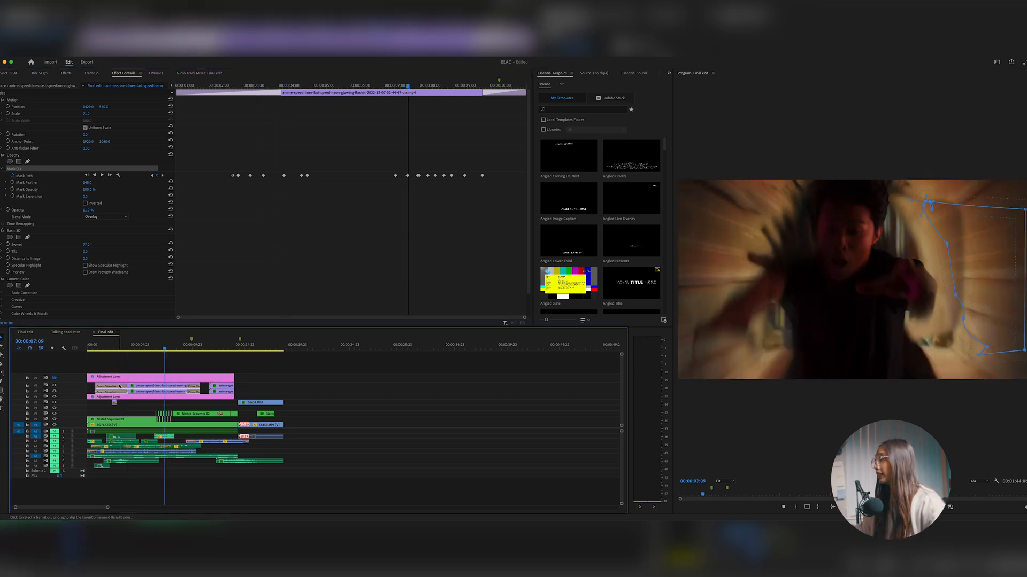
pyautogui.click(130, 385)
pyautogui.click(36, 169)
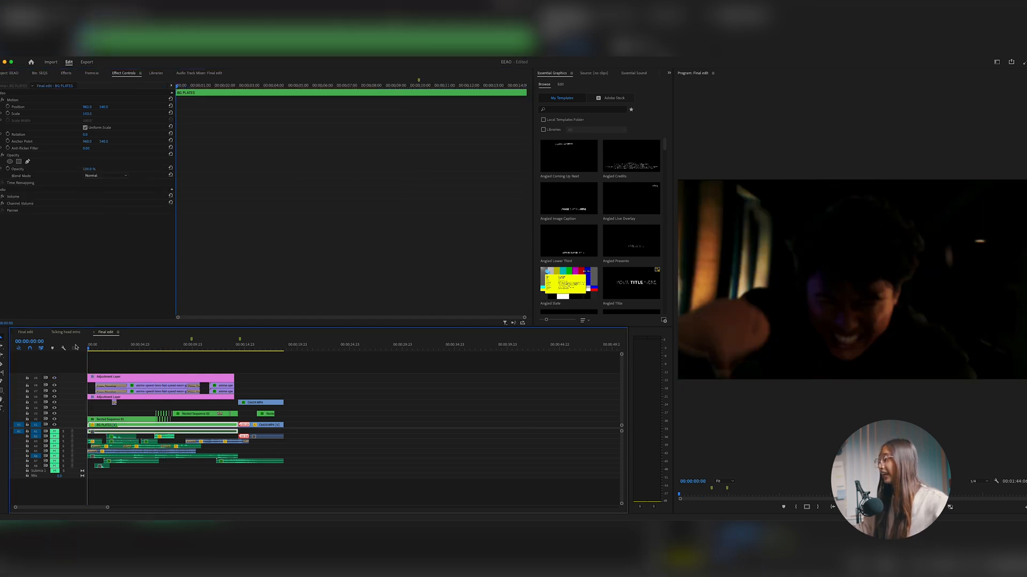
# Play the Final edit from the beginning with all video tracks shown
pyautogui.click(127, 354)
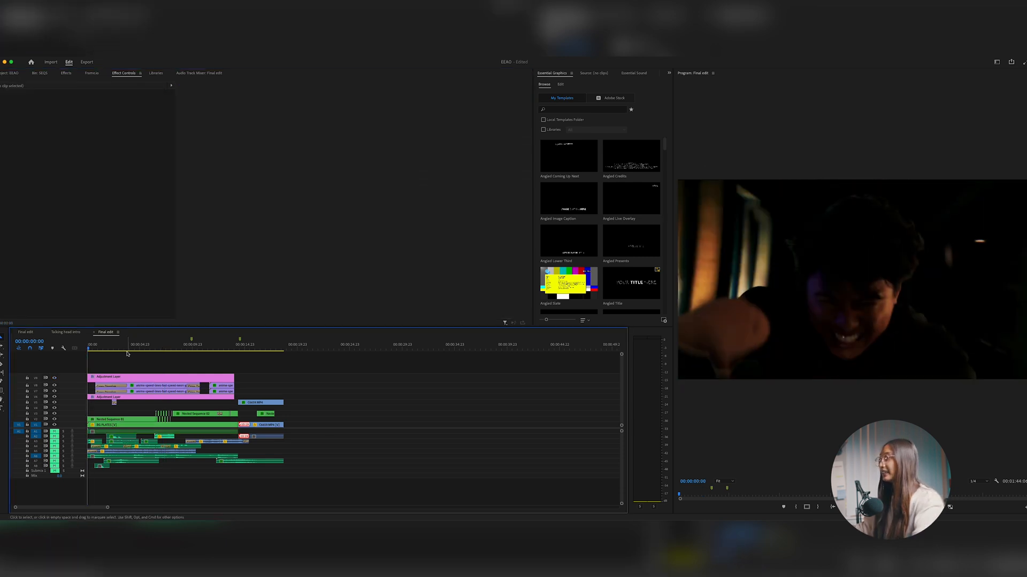
pyautogui.press('space')
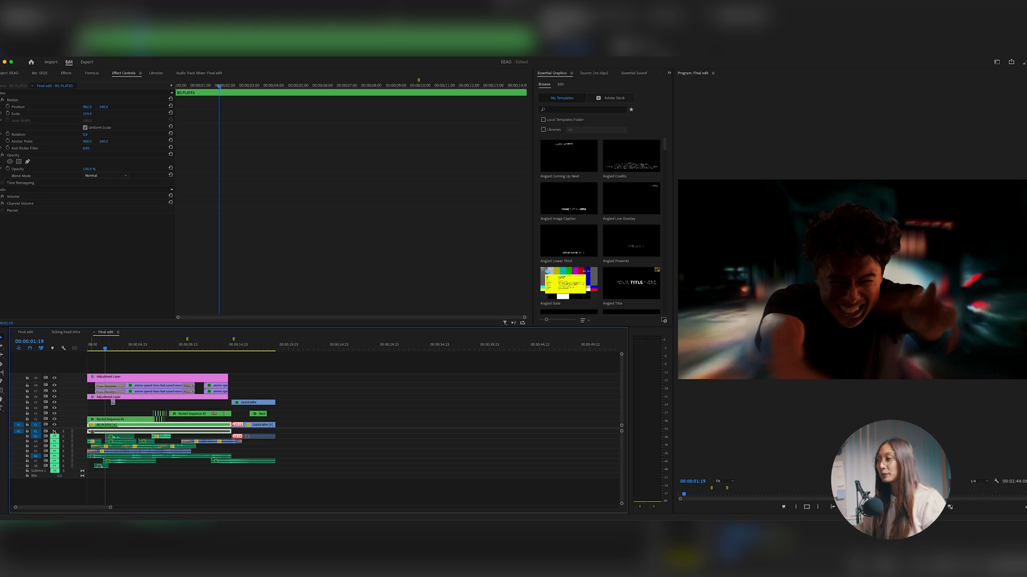
pyautogui.moveTo(111, 508); pyautogui.dragTo(94, 508)
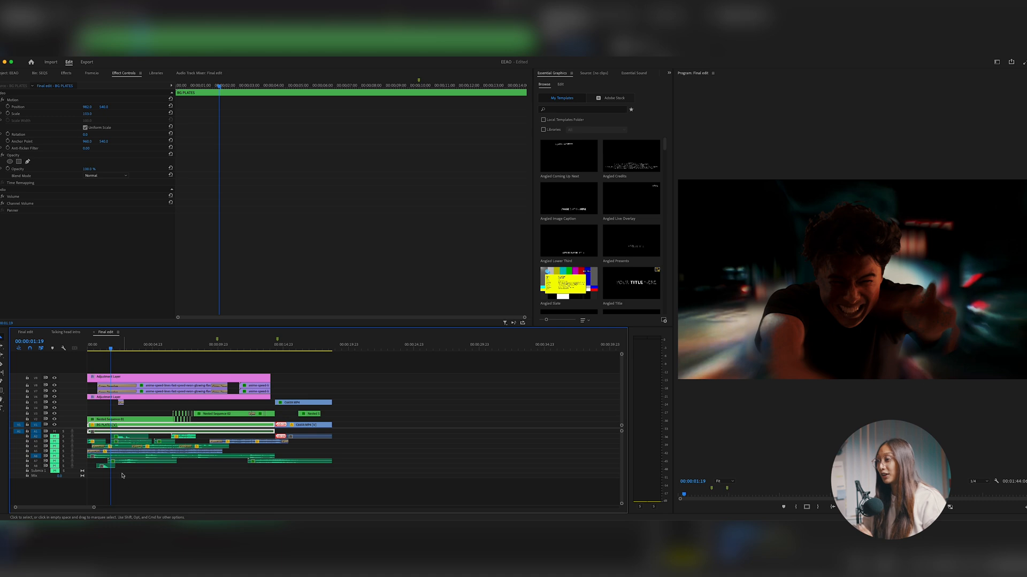